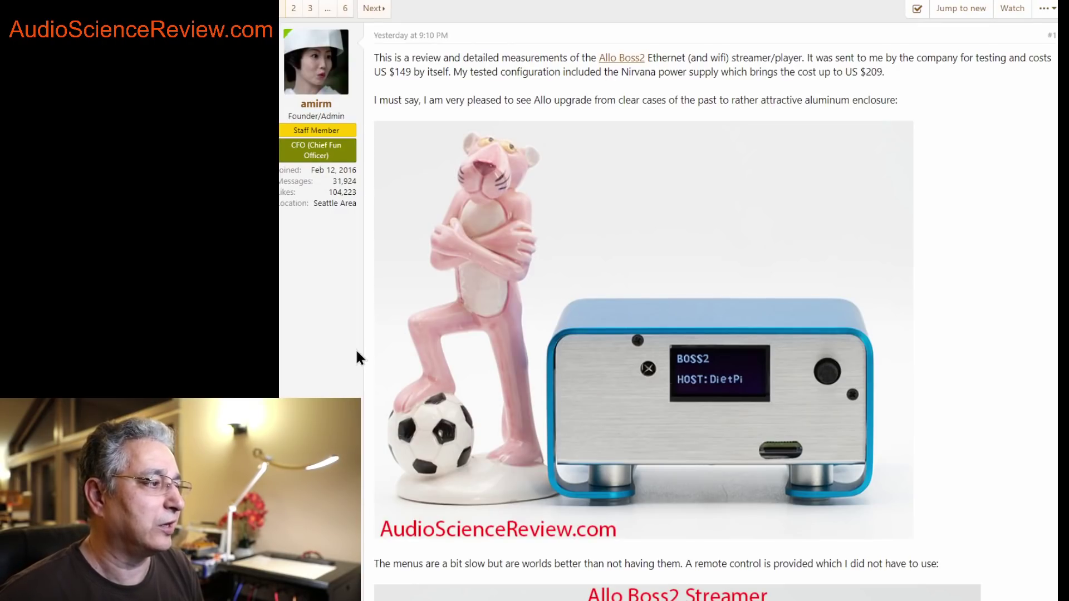
scroll(344, 345, "down", 5)
scroll(345, 341, "down", 4)
scroll(345, 340, "down", 1)
scroll(347, 306, "down", 1)
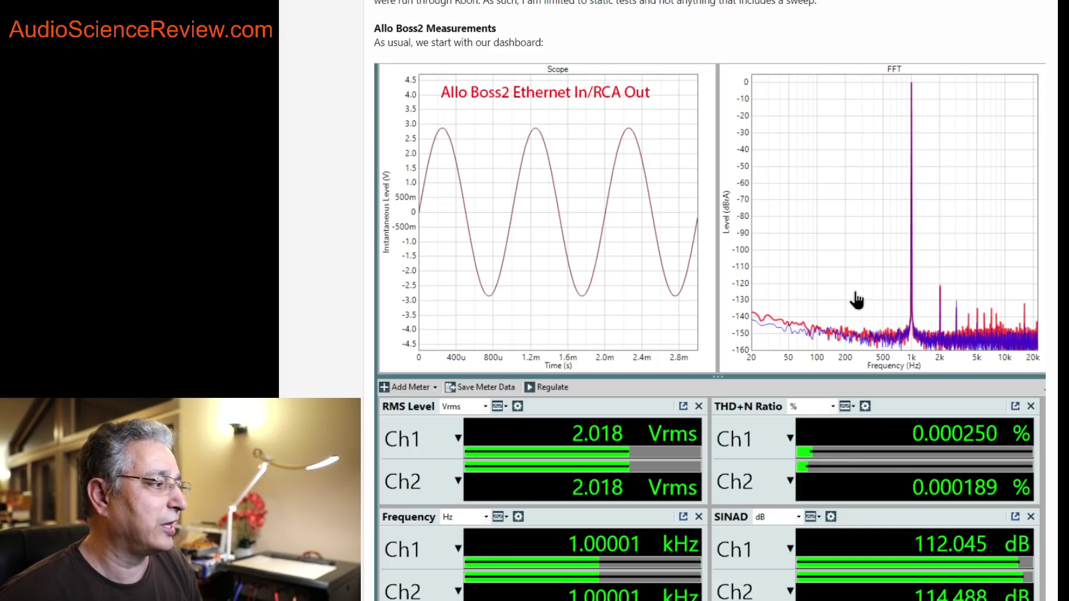
scroll(827, 382, "down", 1)
scroll(827, 382, "up", 1)
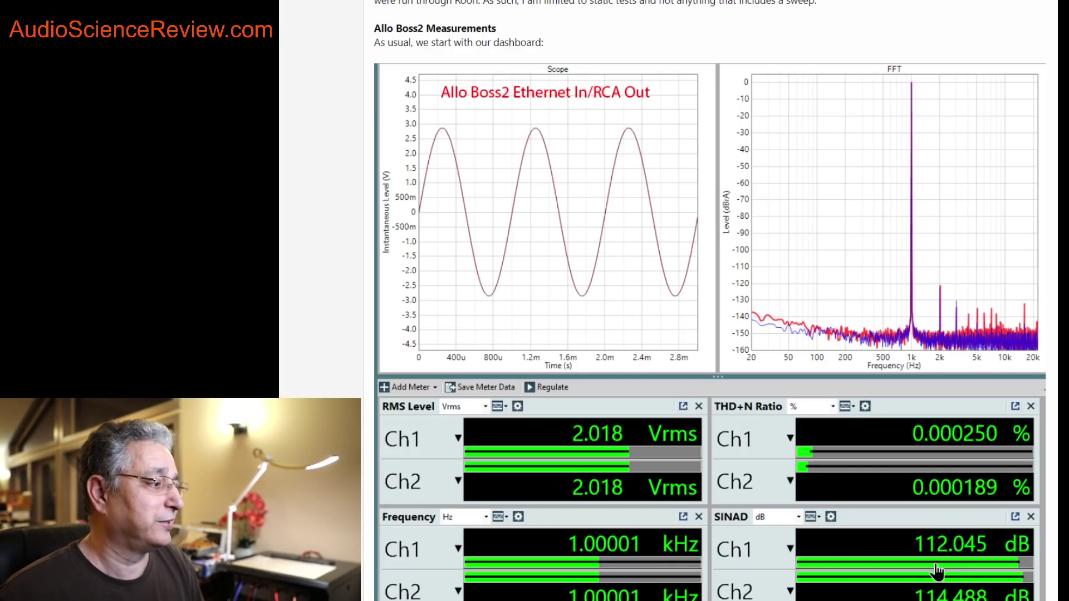
scroll(943, 574, "down", 1)
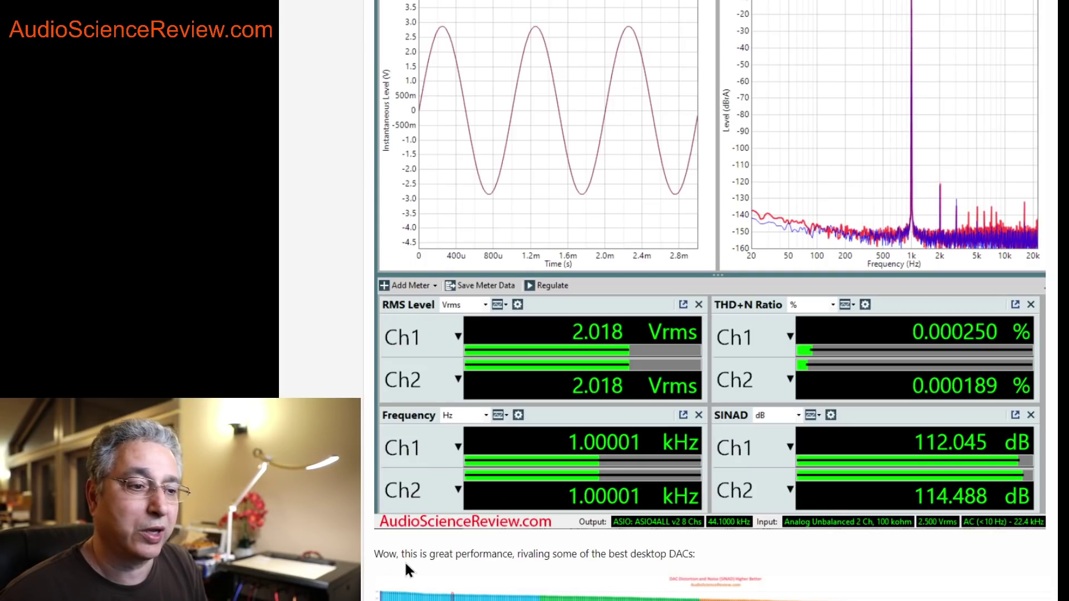
scroll(473, 574, "down", 1)
scroll(476, 546, "down", 1)
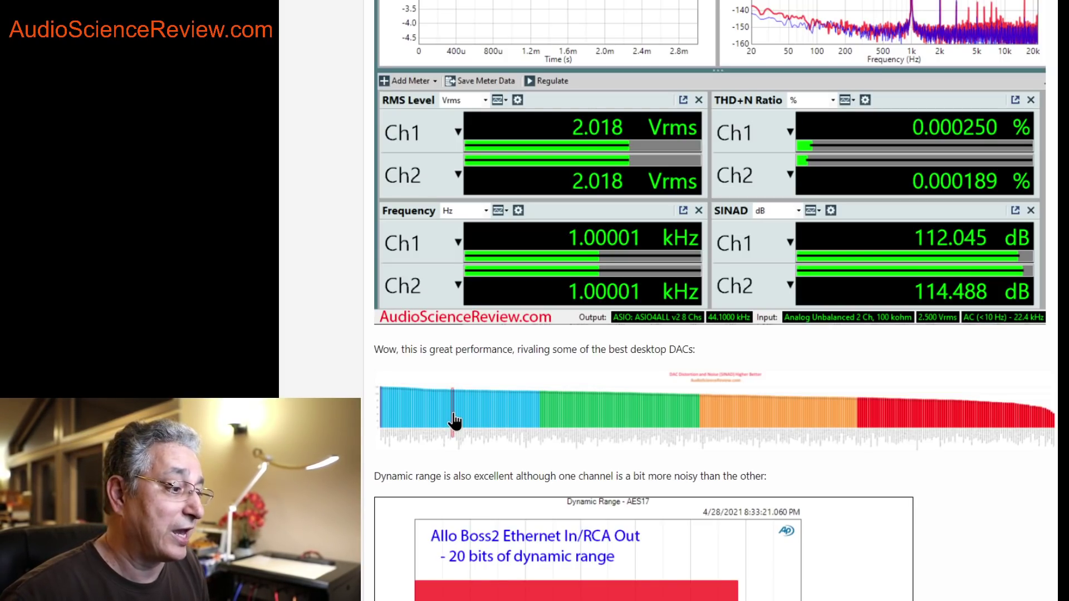
scroll(535, 415, "up", 3)
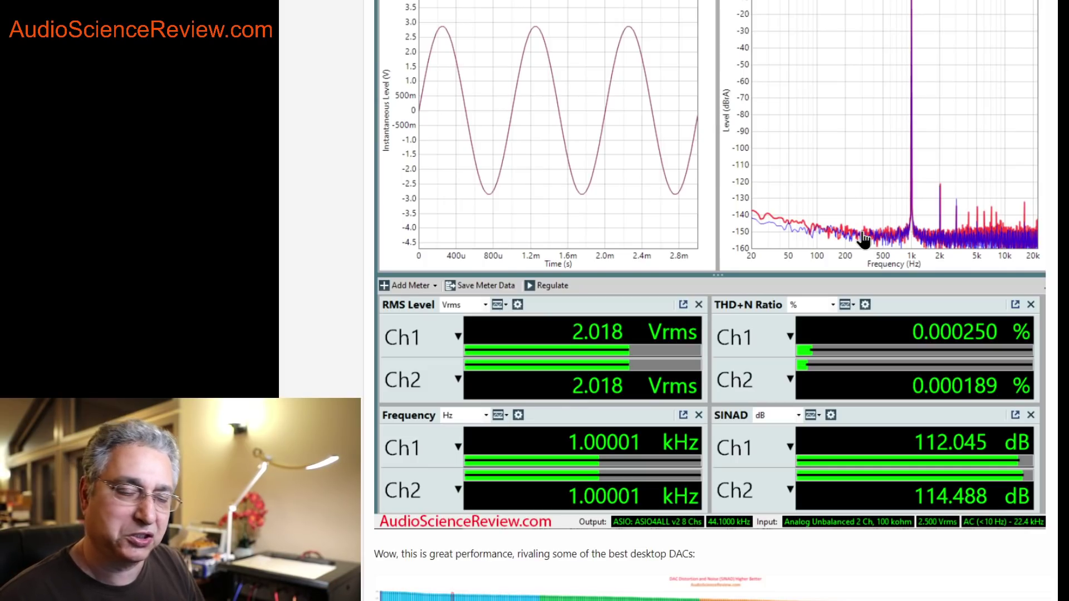
scroll(863, 241, "down", 2)
scroll(864, 243, "down", 4)
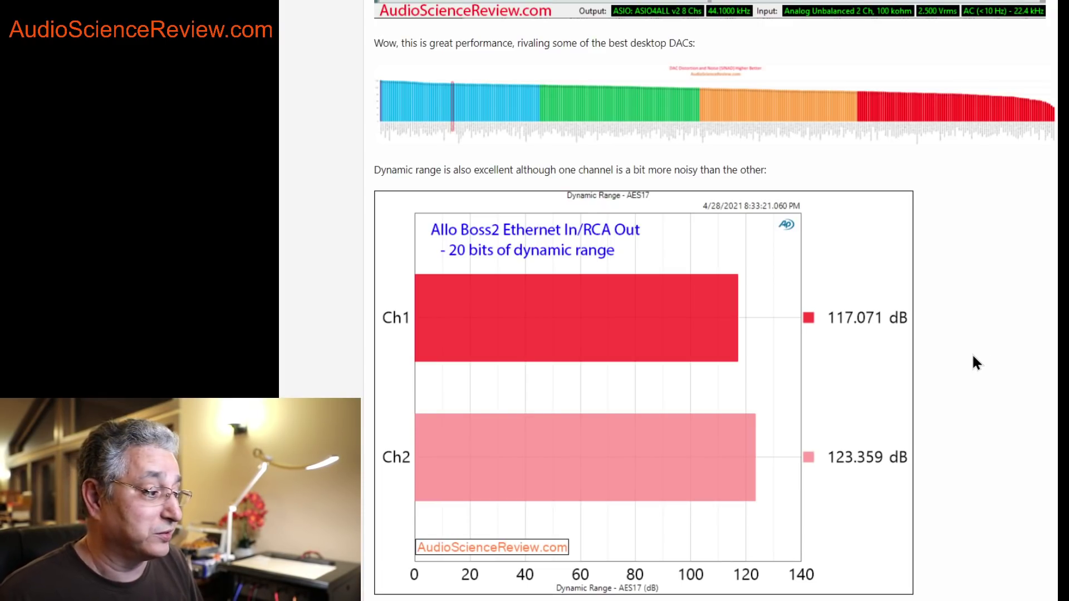
scroll(975, 361, "down", 2)
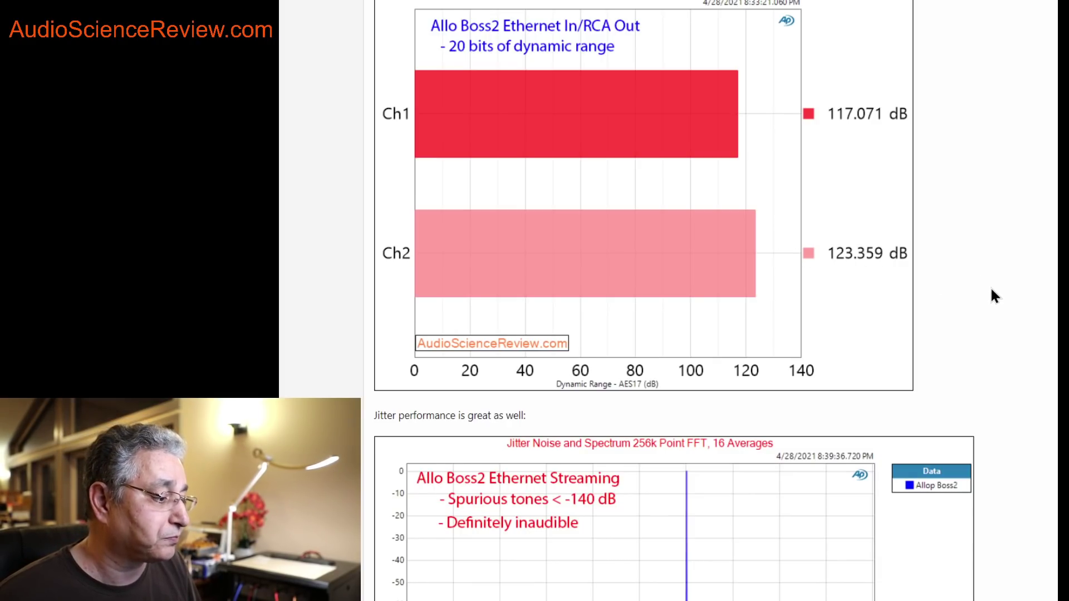
scroll(990, 287, "down", 2)
scroll(990, 287, "down", 1)
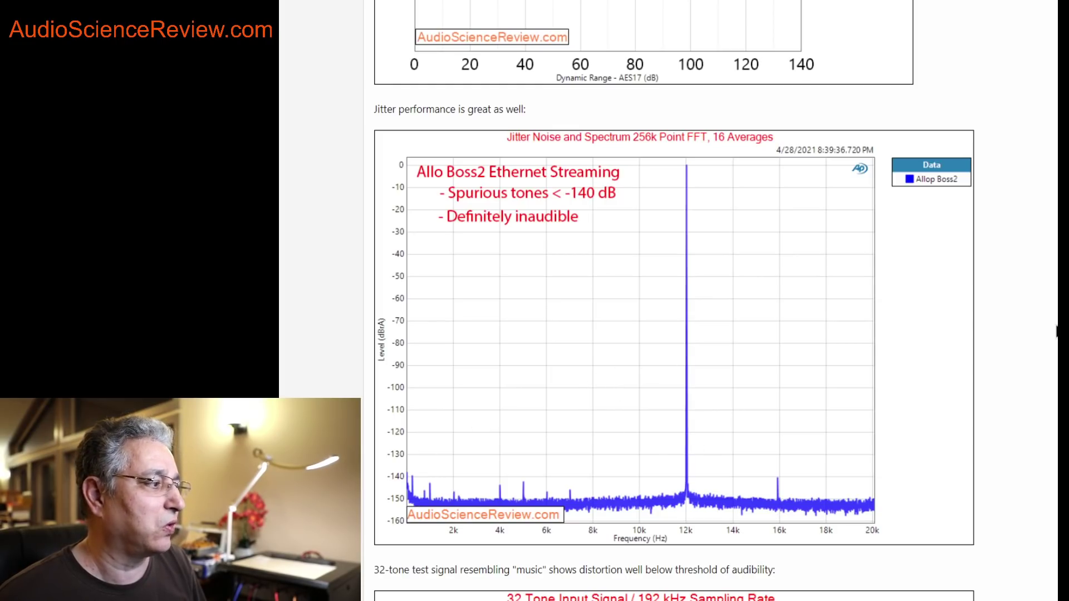
scroll(1052, 352, "down", 4)
scroll(1051, 353, "down", 2)
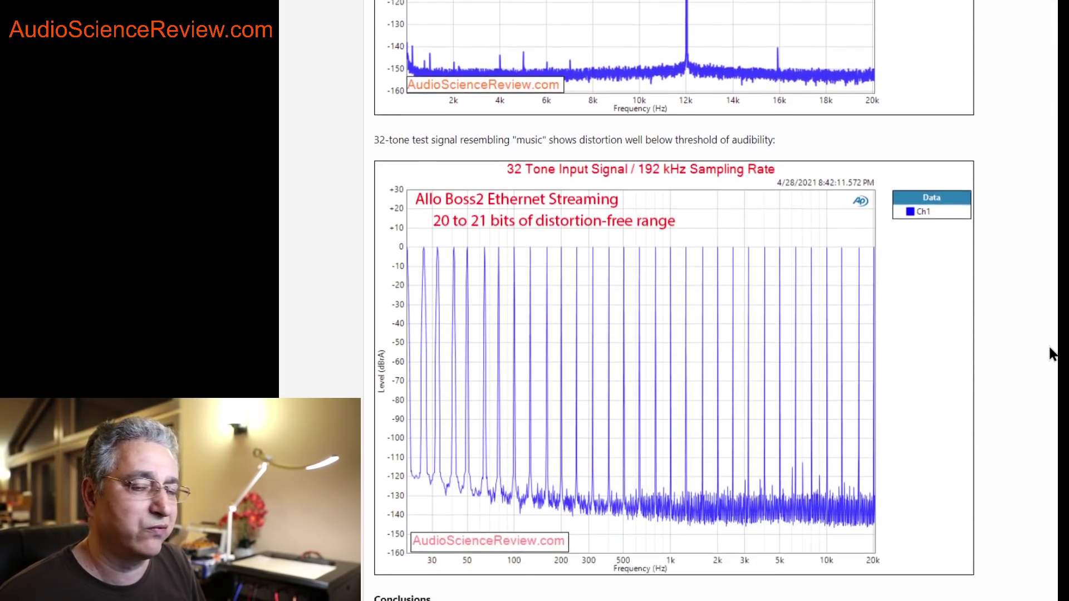
scroll(1051, 354, "down", 1)
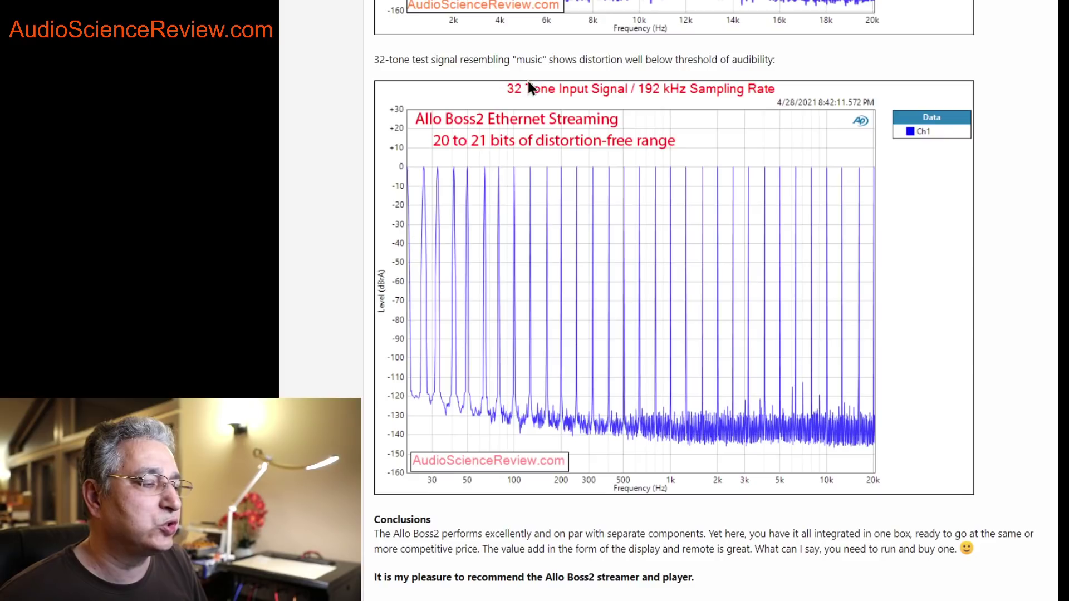